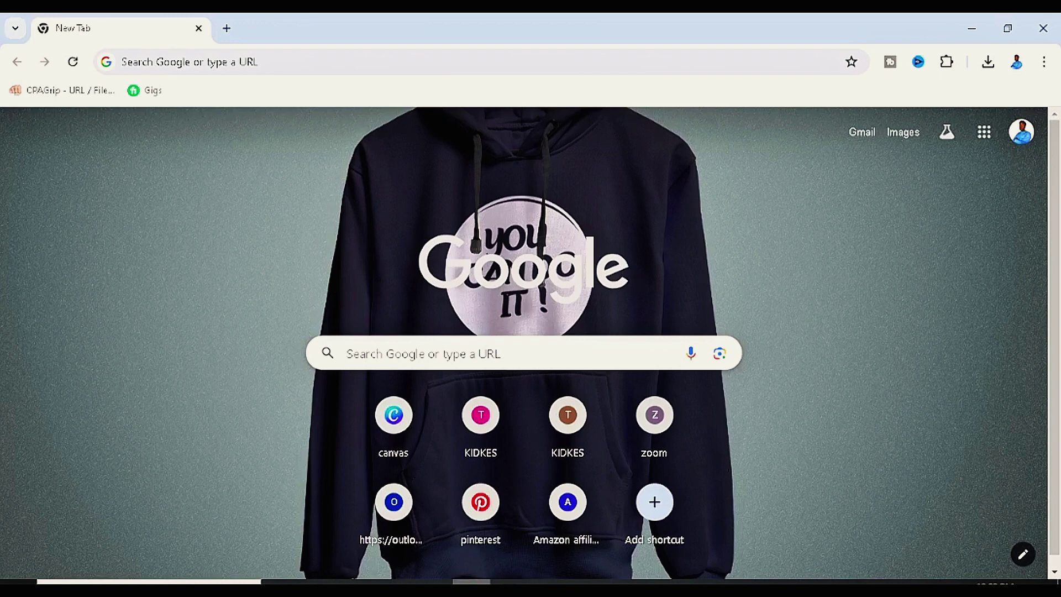
Step: Look up META.AI from the new tab page and open the Meta AI website
left_click(470, 354)
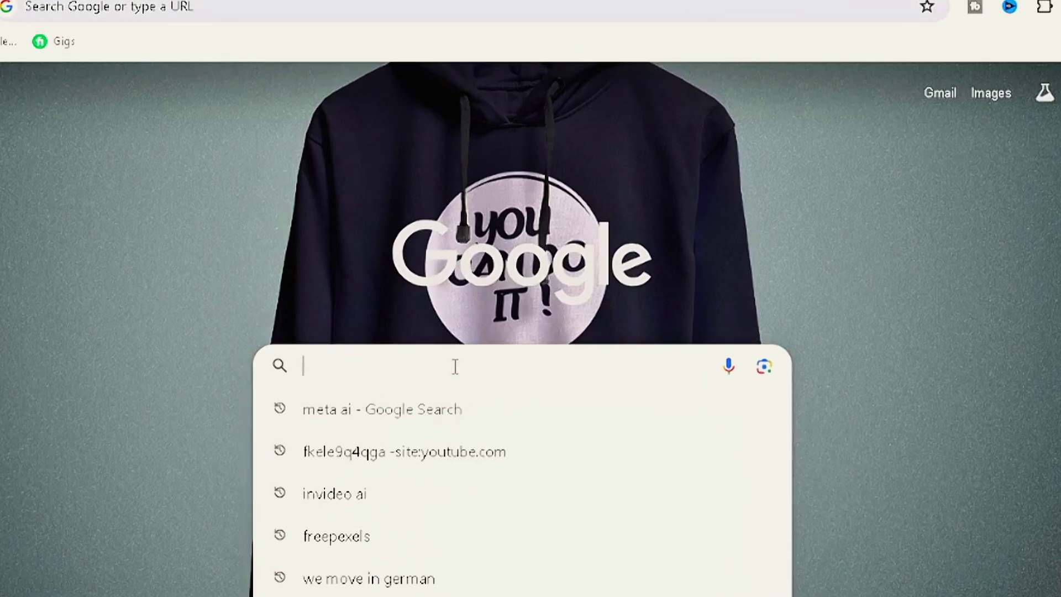
type("META")
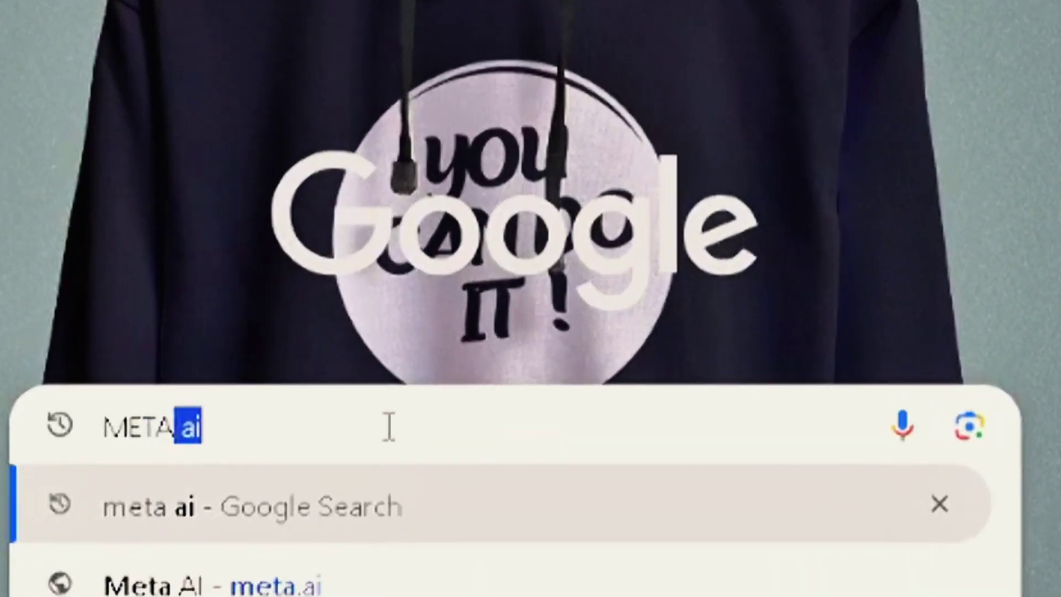
type(".AI")
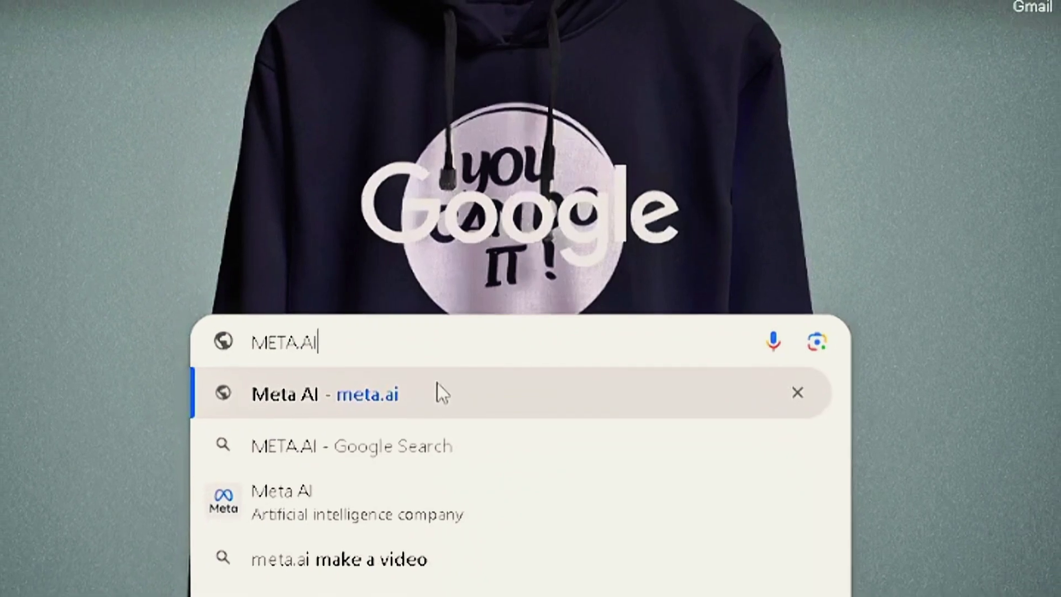
left_click(440, 445)
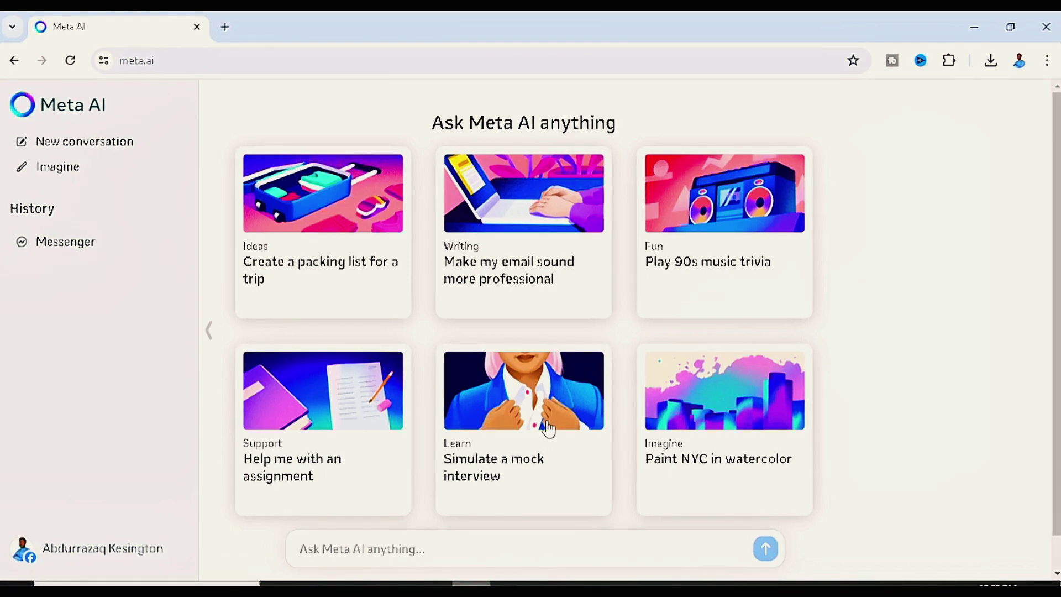
left_click(173, 61)
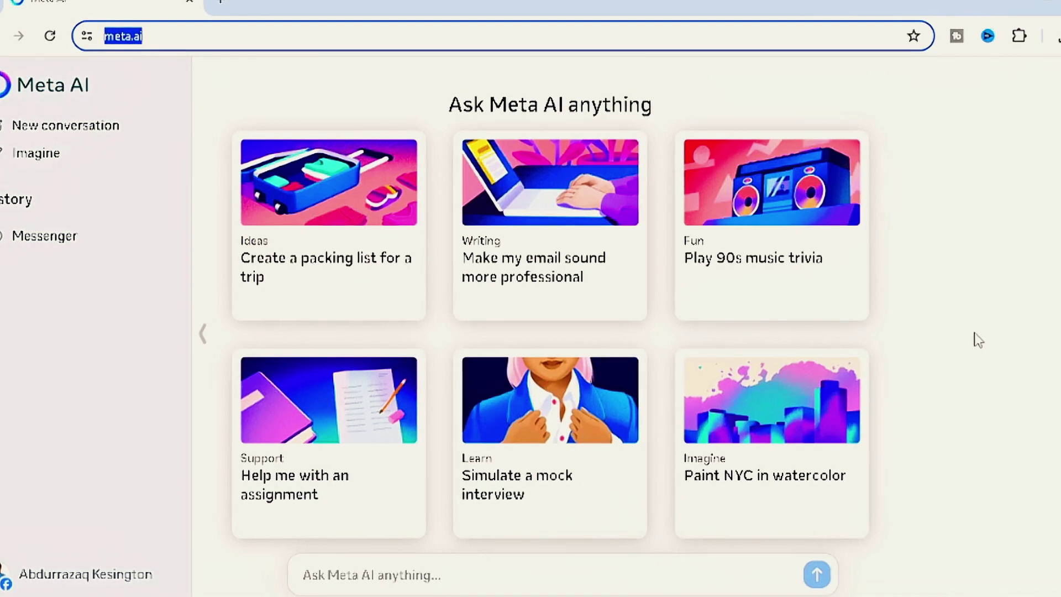
Step: Send the prompt "Write me a very nice and convincing product information on a mental health book to make people purchae my book"
left_click(468, 570)
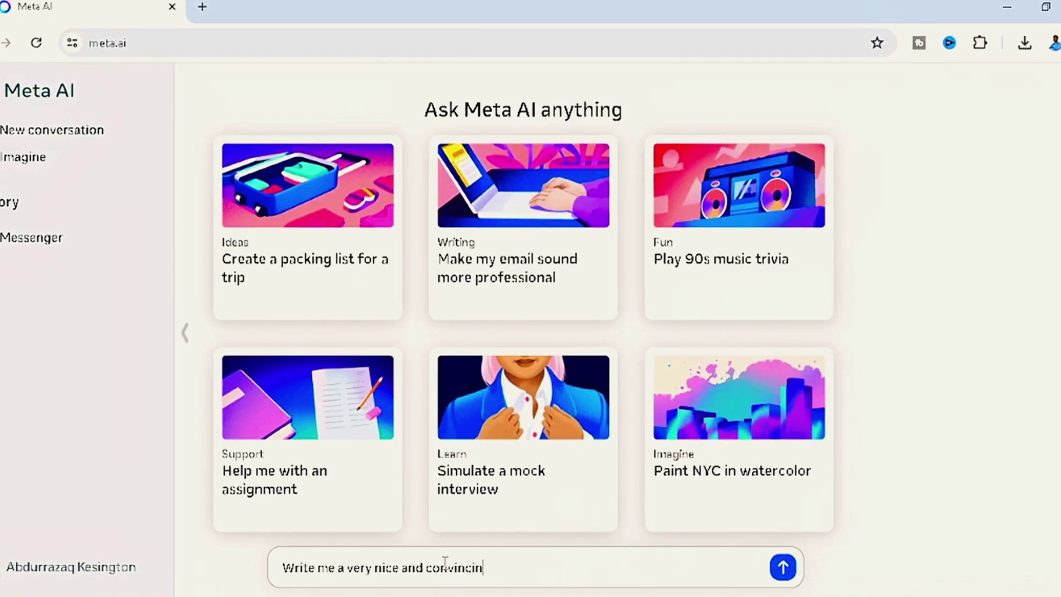
type("prod")
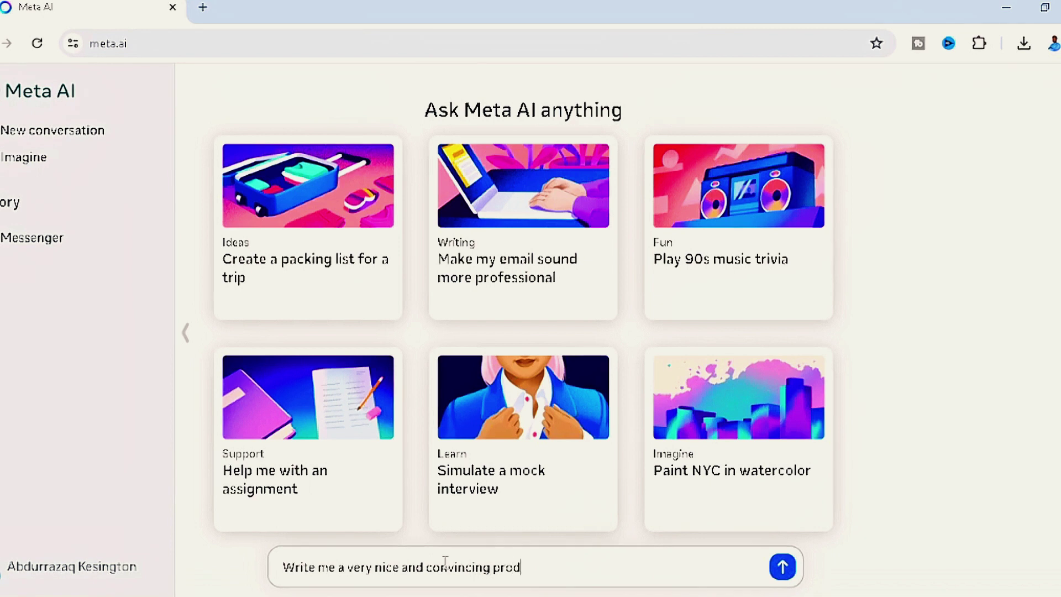
type("uct information o")
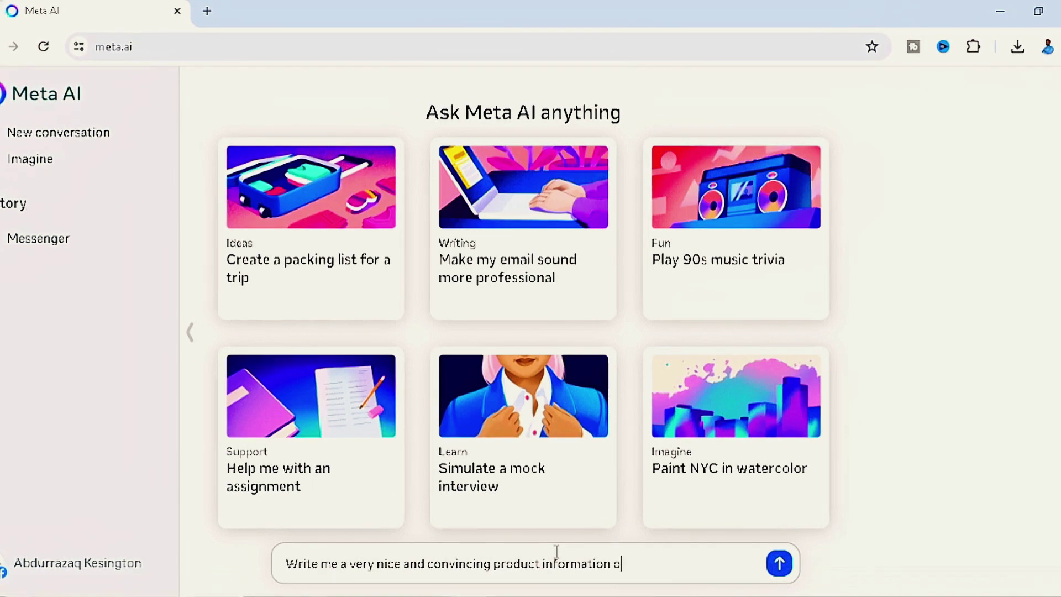
type("n a men")
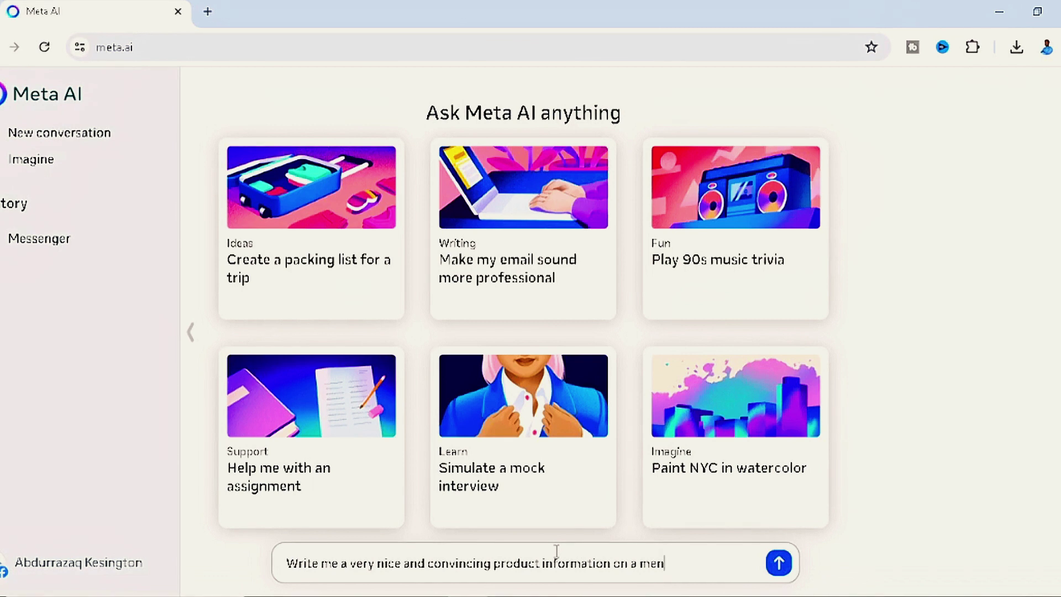
type("tal healt")
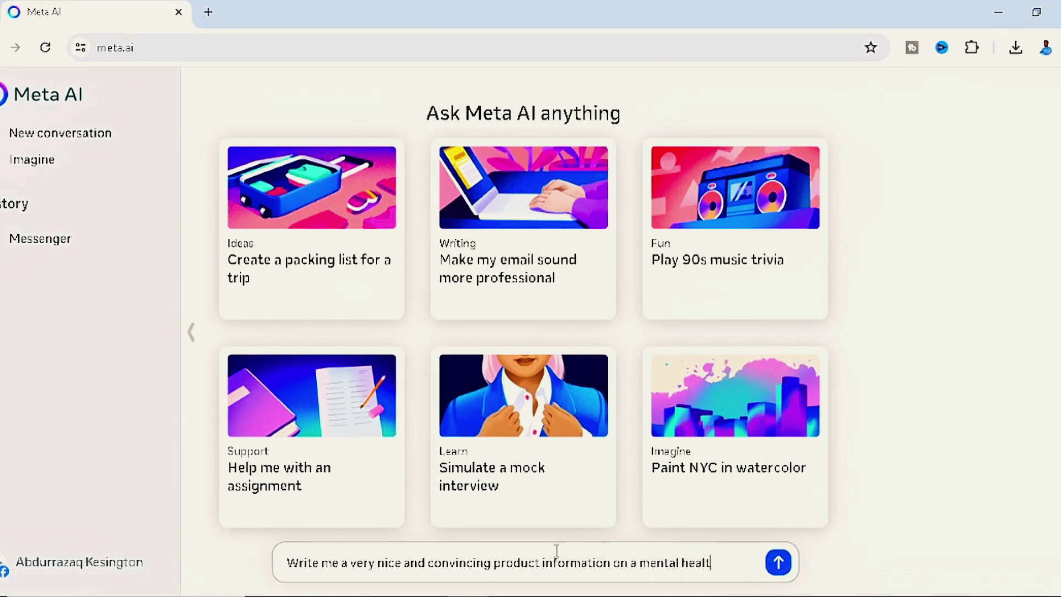
type("h book to make p")
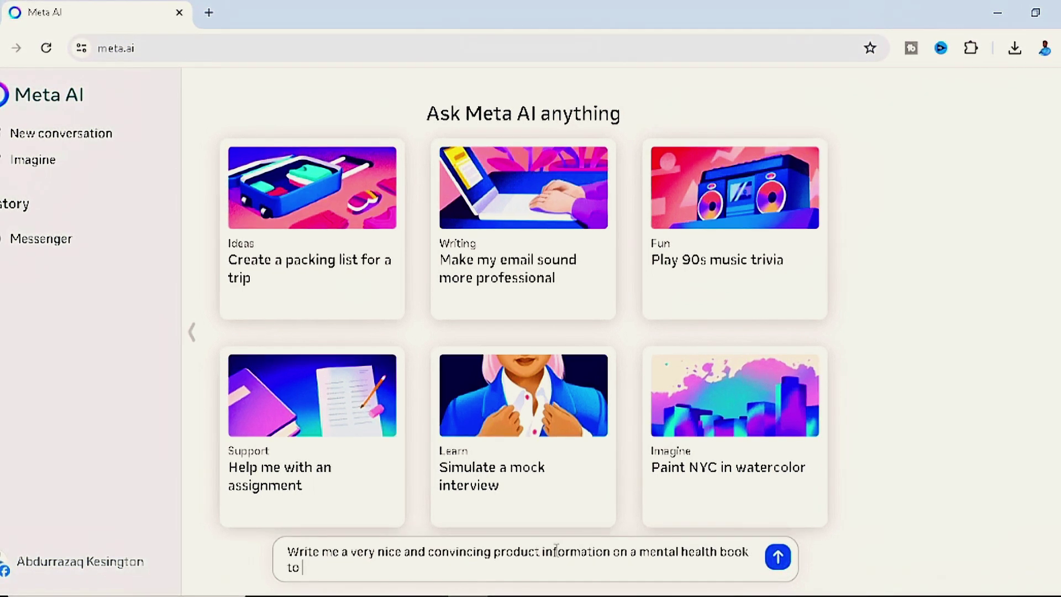
type("eople")
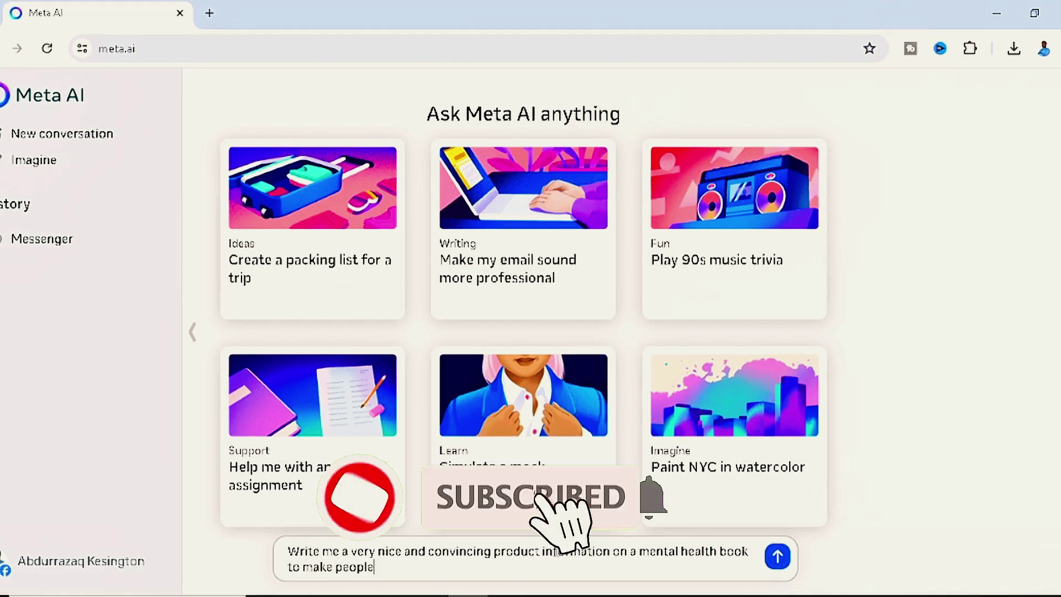
type(" purch")
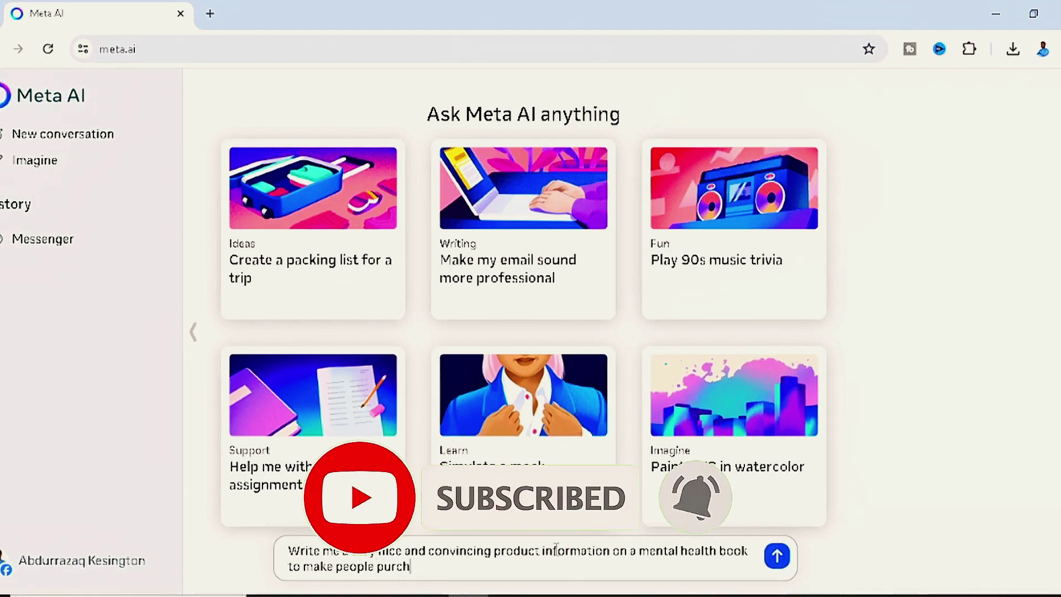
type("ae my book")
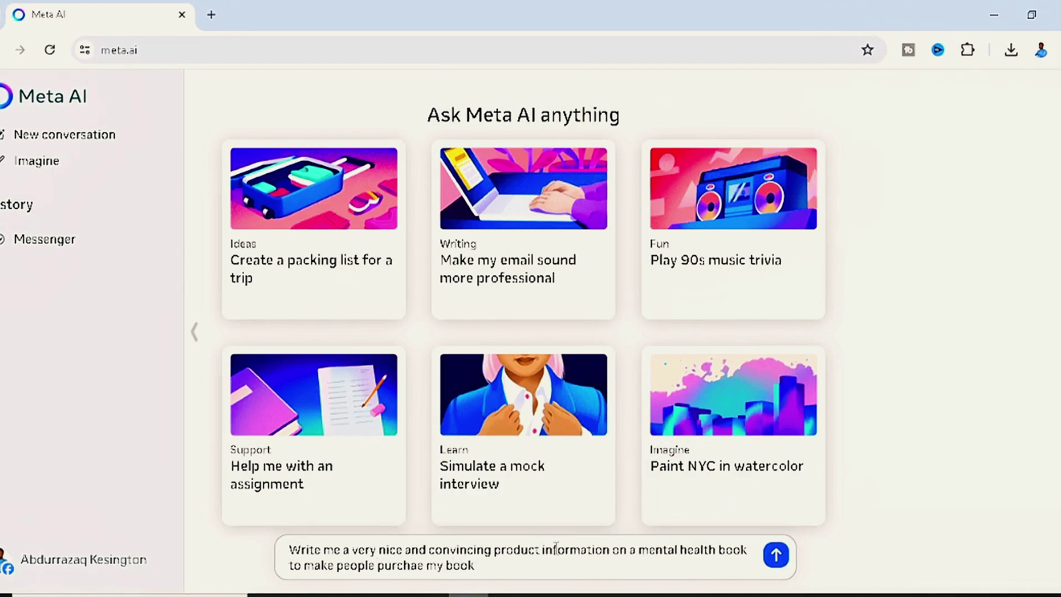
key("Return")
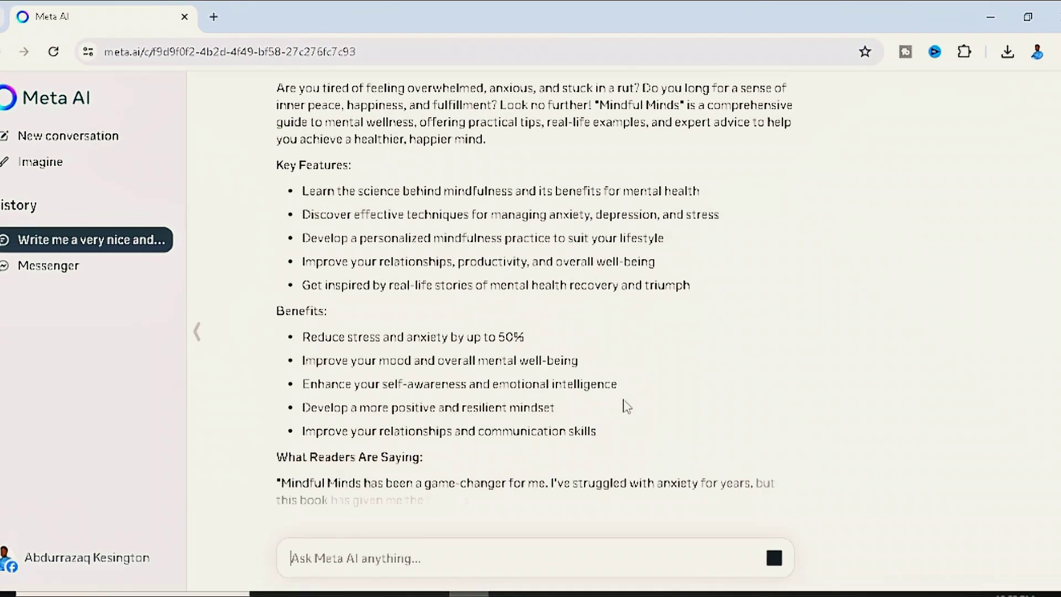
Step: Read through the generated product information for the mental health book, from the title to the order offers
scroll(496, 380, "up", 7)
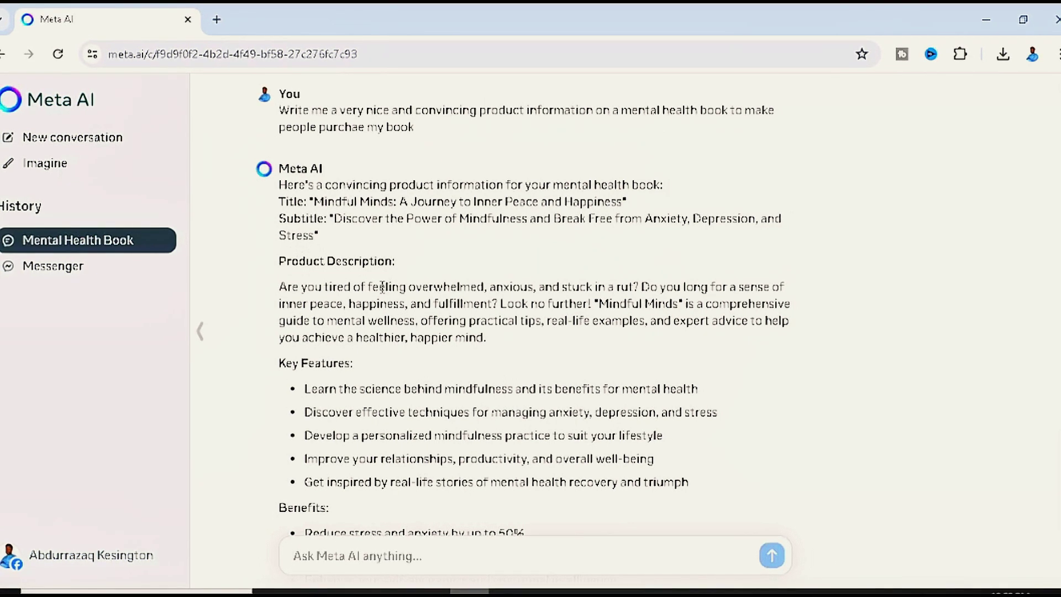
scroll(318, 285, "down", 2)
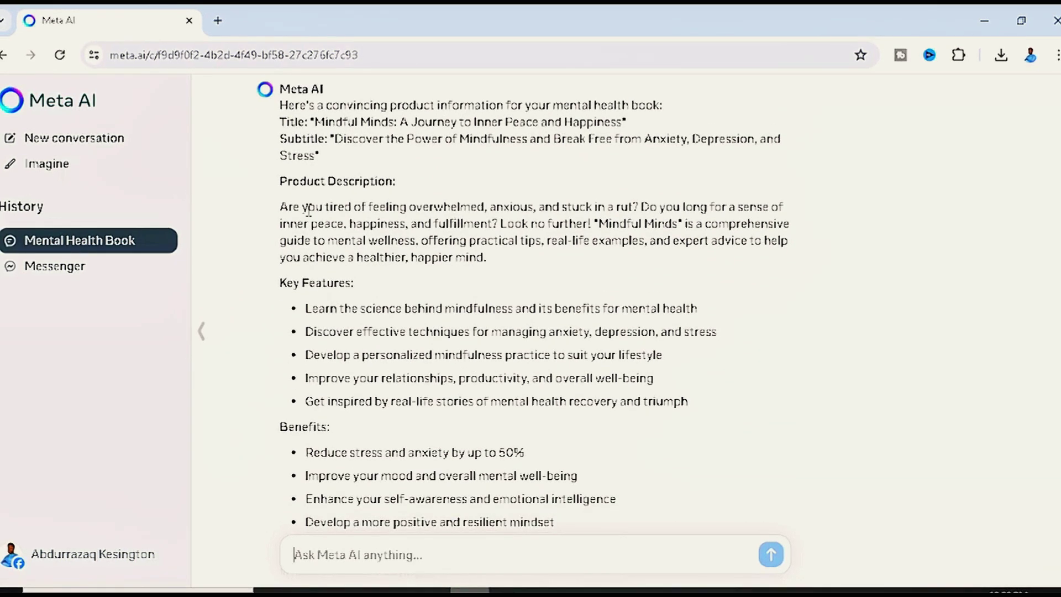
scroll(328, 266, "down", 5)
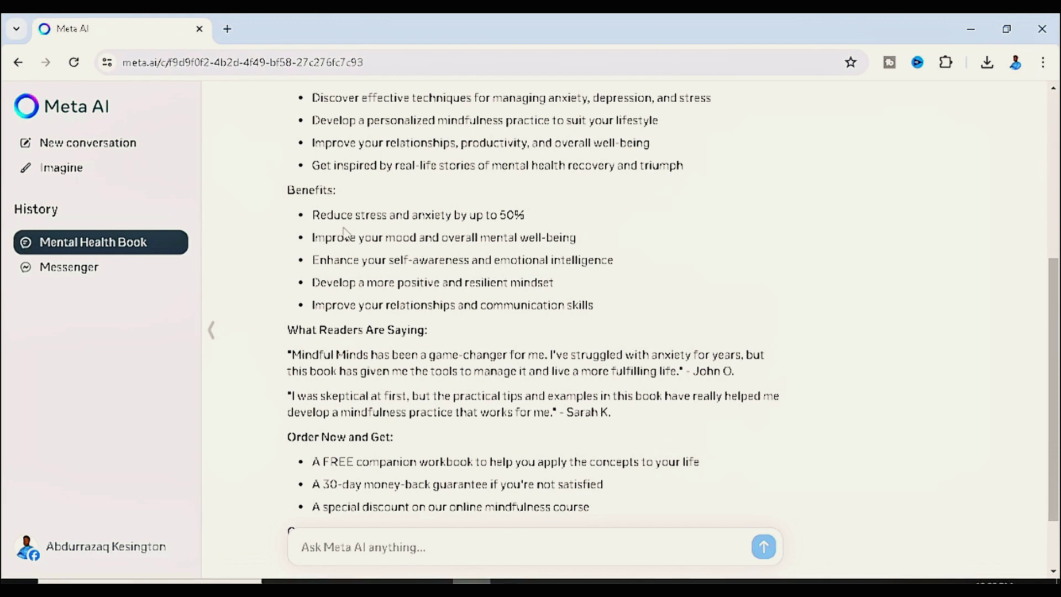
left_click(419, 546)
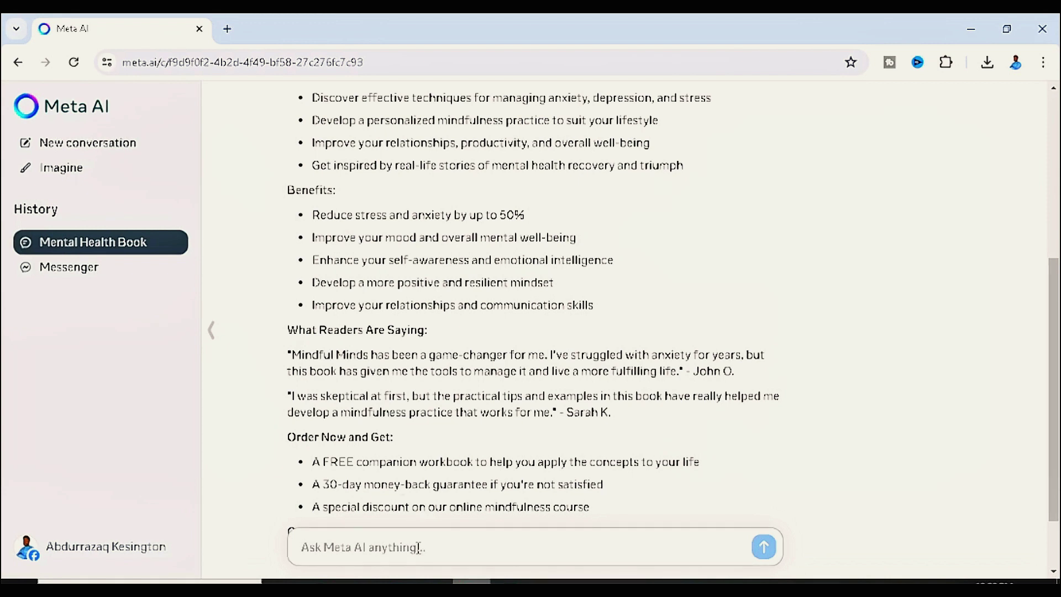
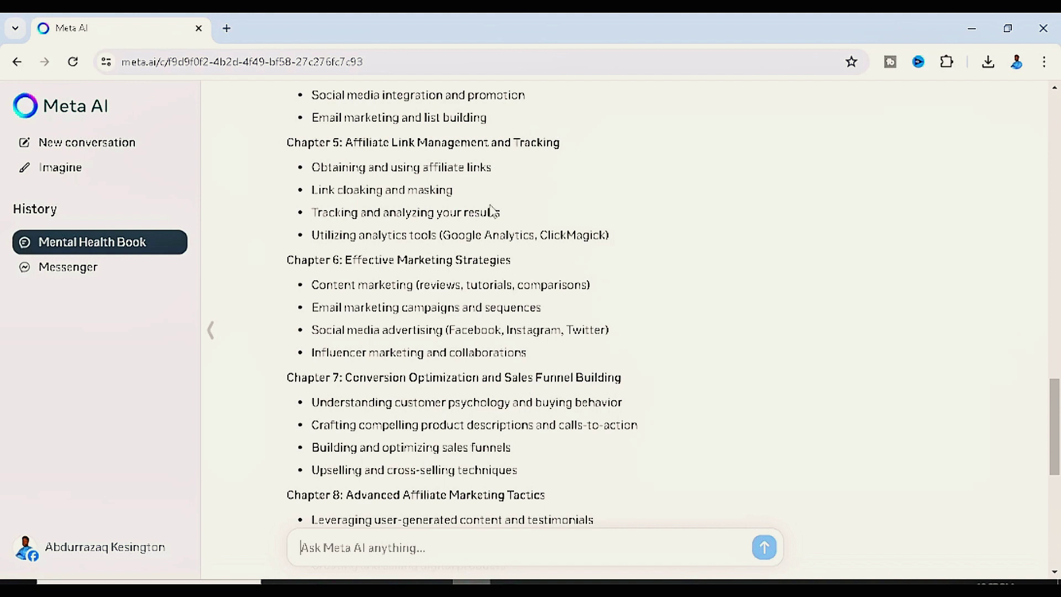
Step: Copy the "Chapter 1: Understanding Affiliate Marketing" heading and its bullet points from the generated eBook outline
scroll(403, 216, "up", 5)
scroll(401, 226, "up", 1)
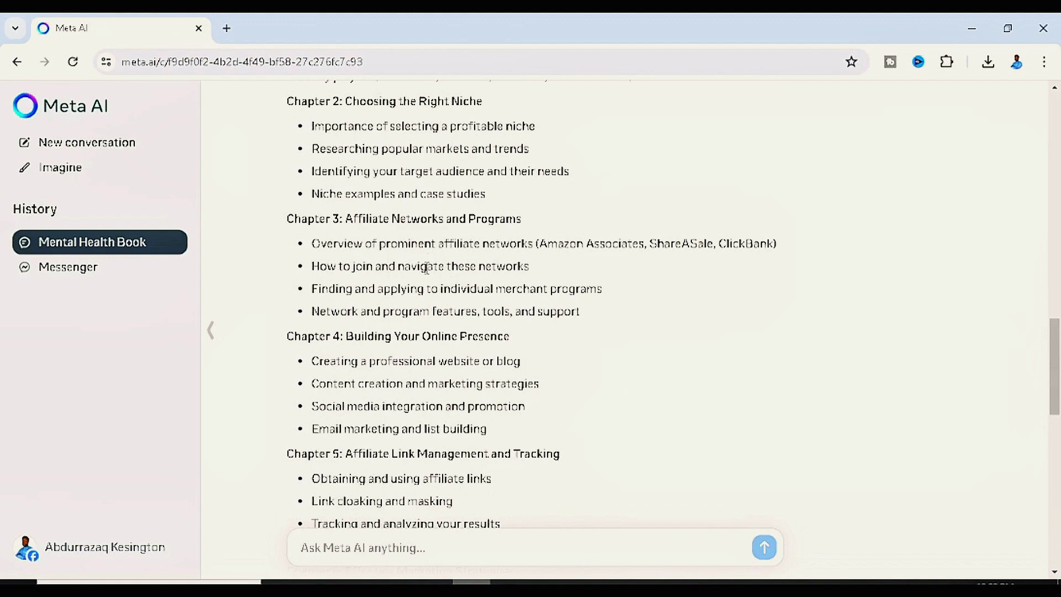
scroll(423, 268, "up", 4)
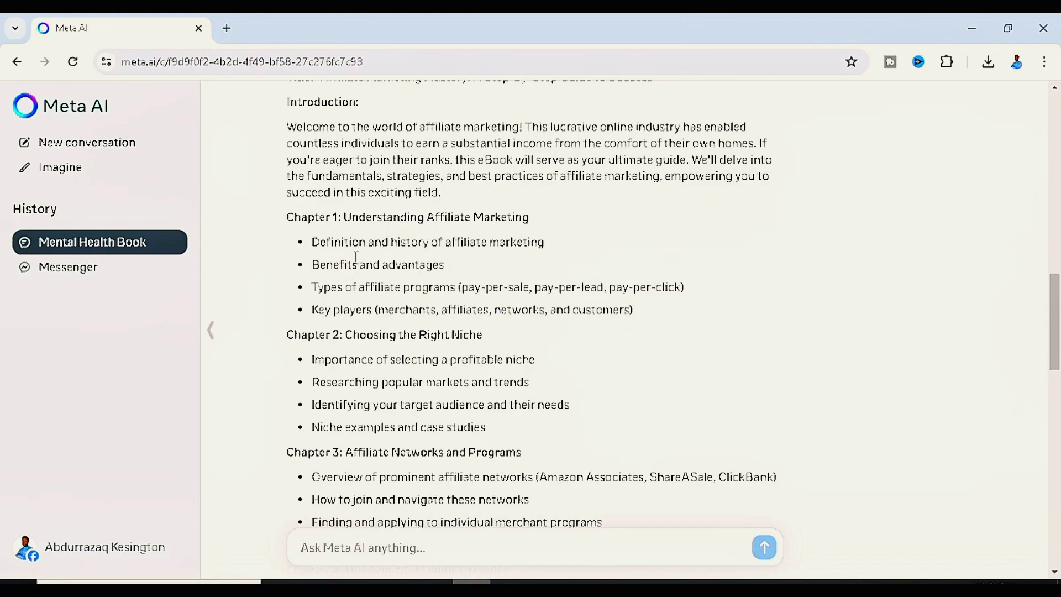
left_click_drag(313, 244, 526, 255)
left_click_drag(293, 216, 654, 318)
key("ctrl+c")
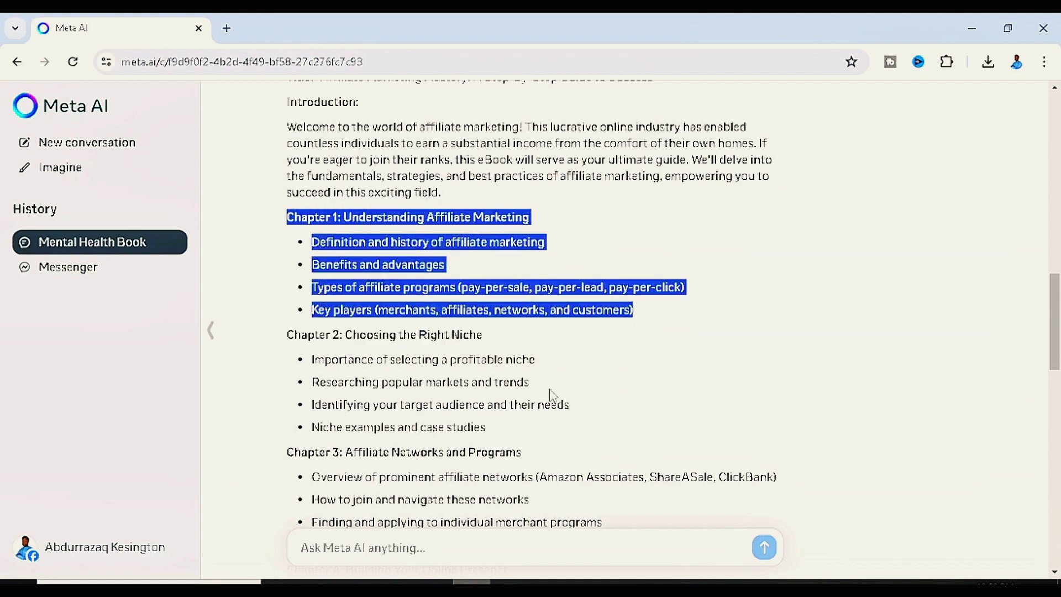
Step: Paste the copied Chapter 1 outline into a new message, add "explain in detail" and send it
left_click(348, 556)
key("ctrl+v")
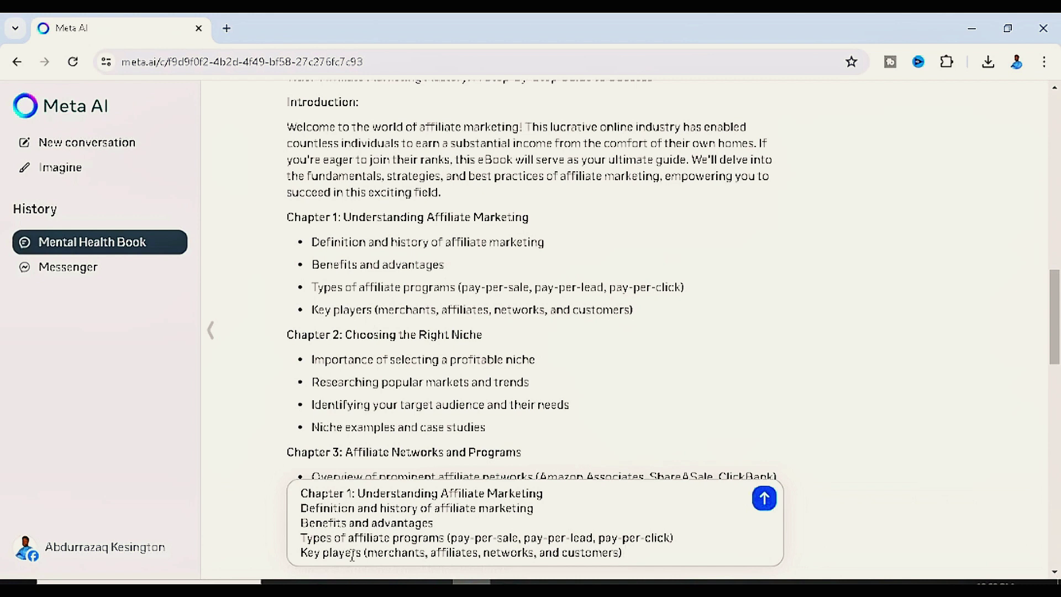
type("explain")
type("i")
key("BackSpace")
type("in detail")
key("Return")
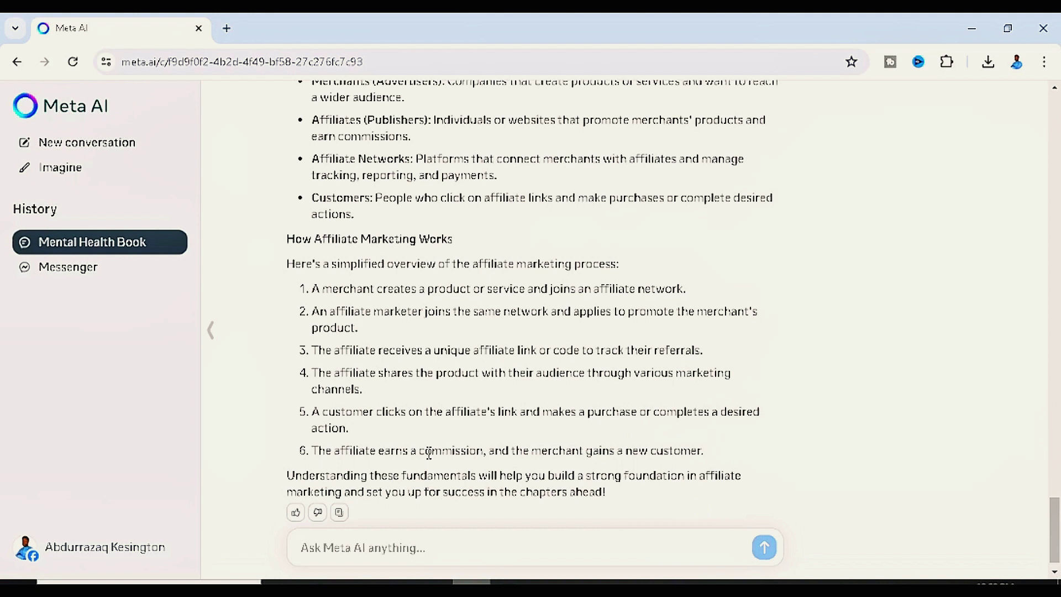
Step: Send the prompt "write me 10 content ideas about fashion to get more viewers"
type("wr")
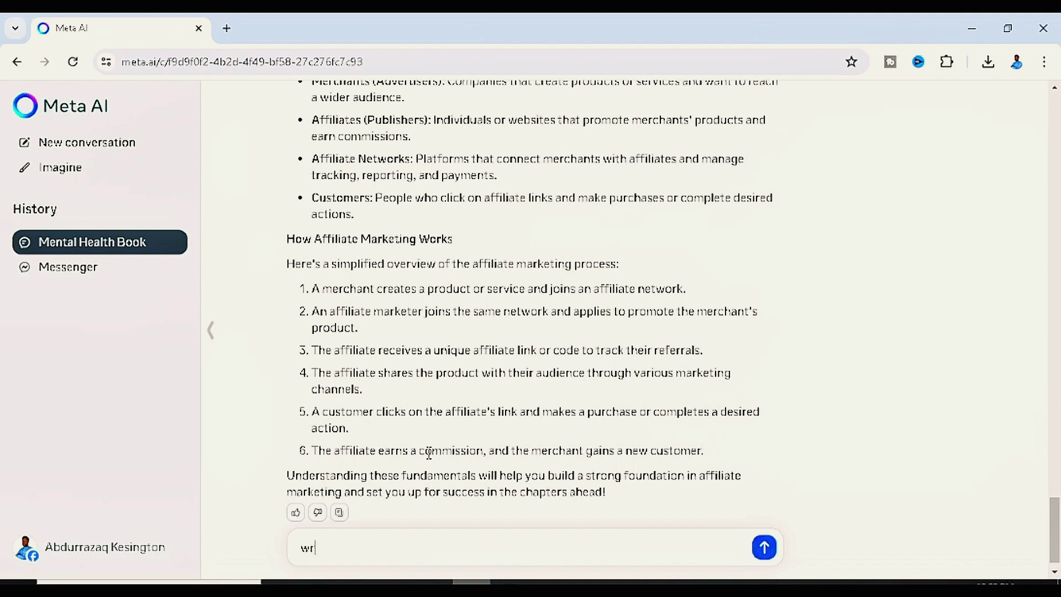
type("ite me 10 content ideas a")
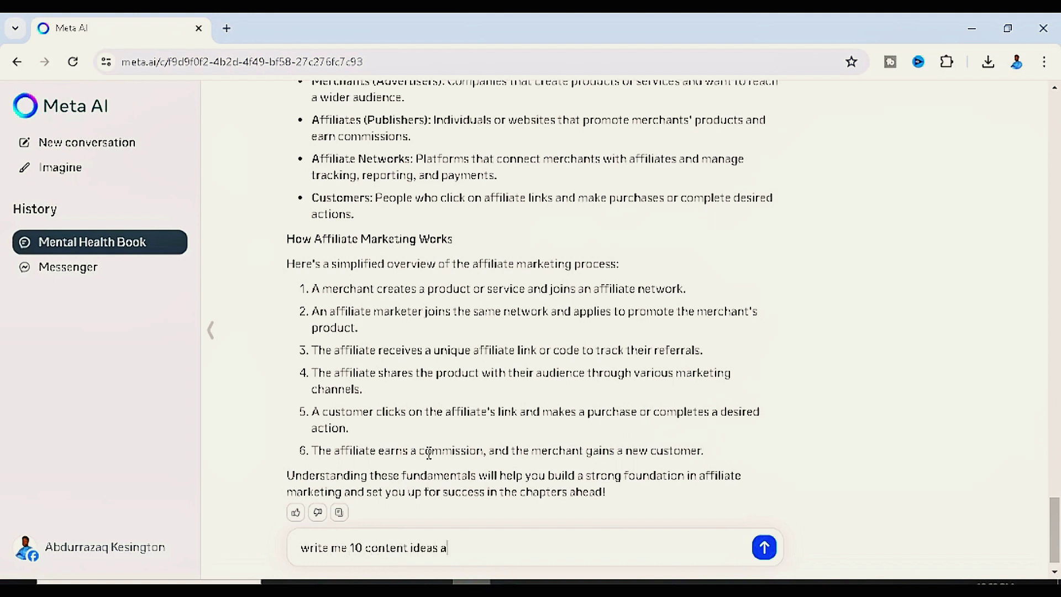
type("bout fashion to get more viewer")
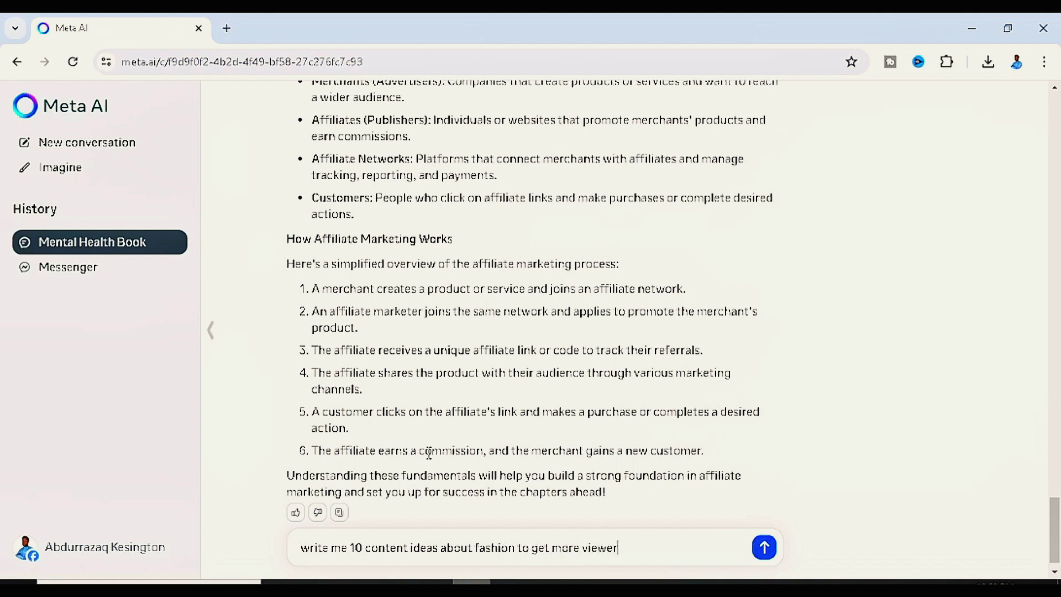
type("s")
key("Return")
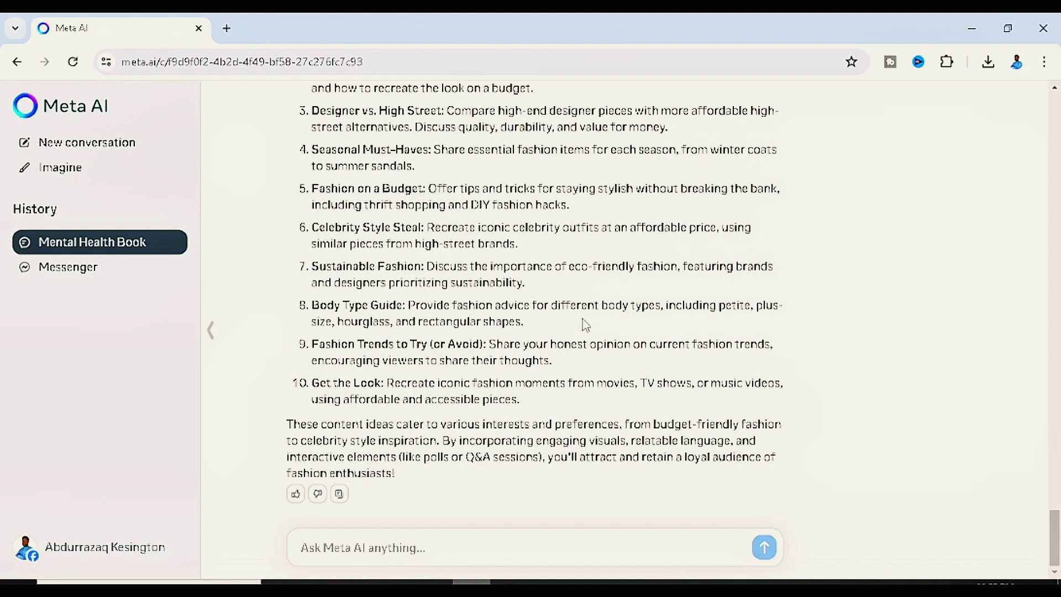
Step: Send the prompt "generate an image of a camera and tripod stand"
type("generate a")
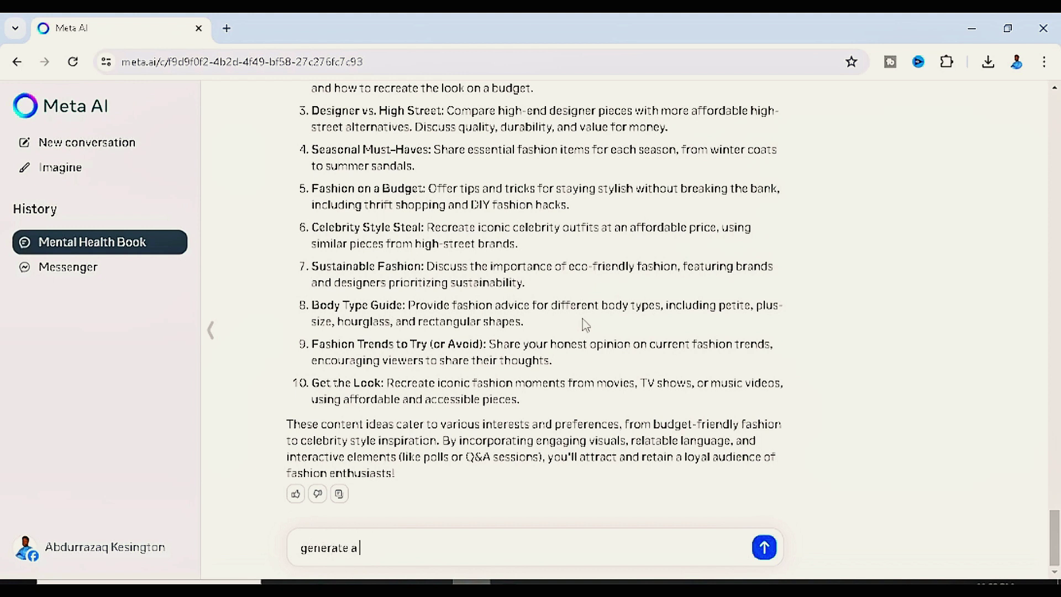
type("n image of a camera t")
type("and ")
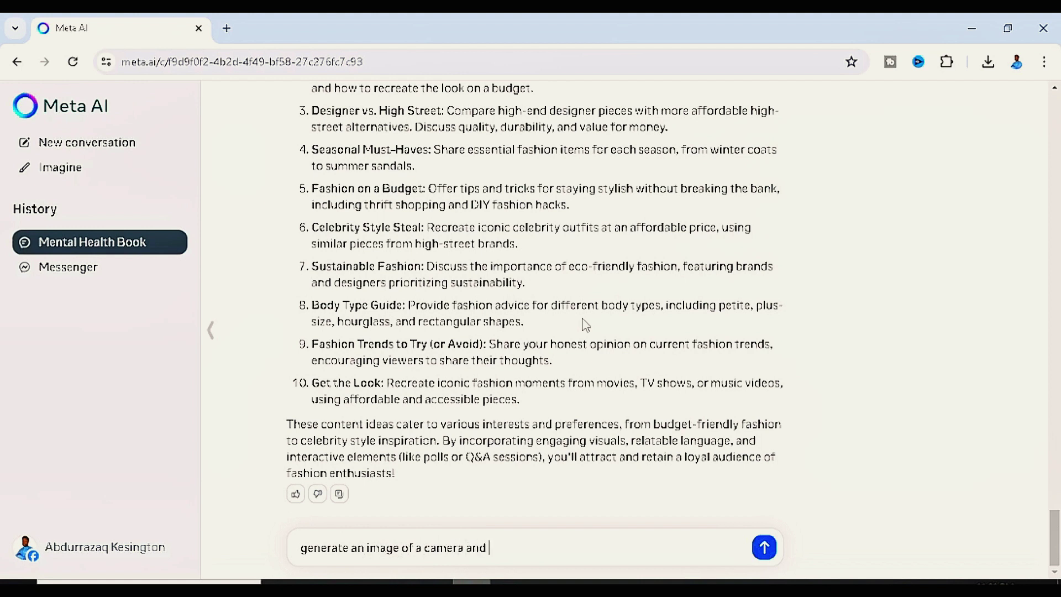
type("tripod stand")
key("shift+Return")
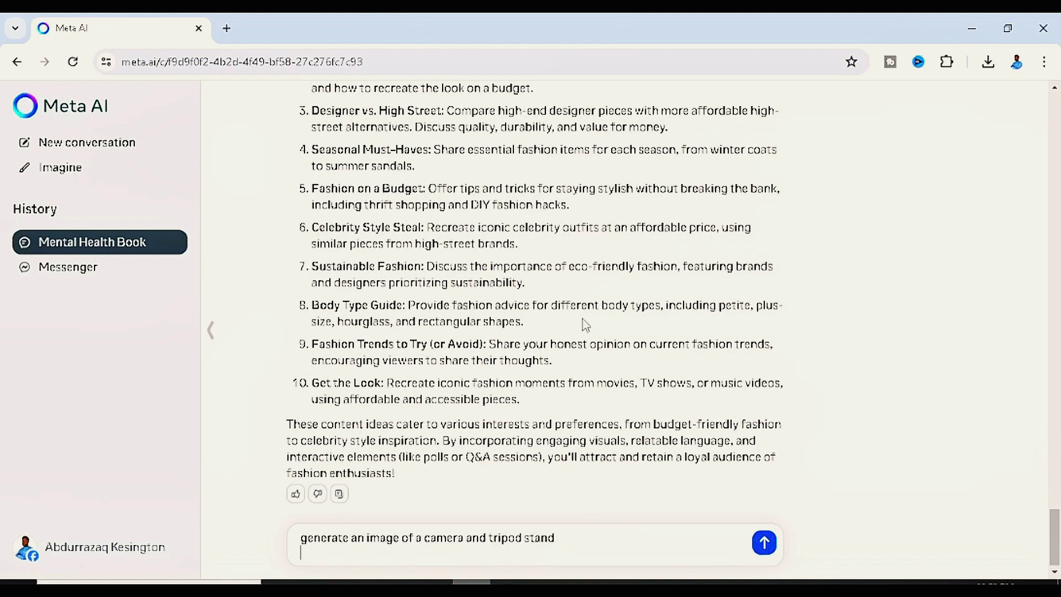
key("Return")
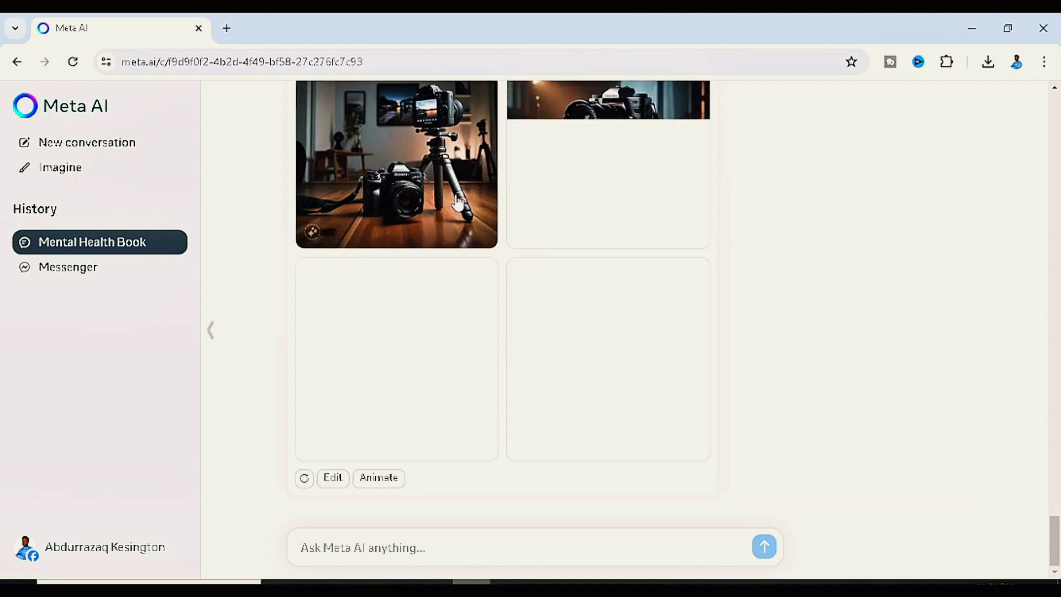
Step: Download the first generated camera and tripod stand image, then leave the conversation and close the image viewer
left_click(435, 173)
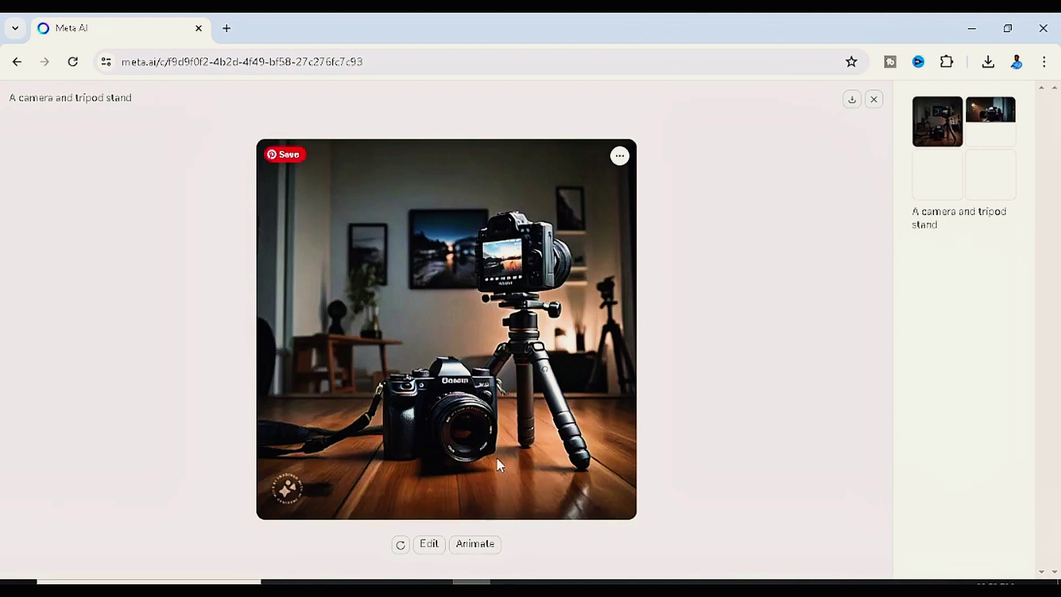
left_click(619, 158)
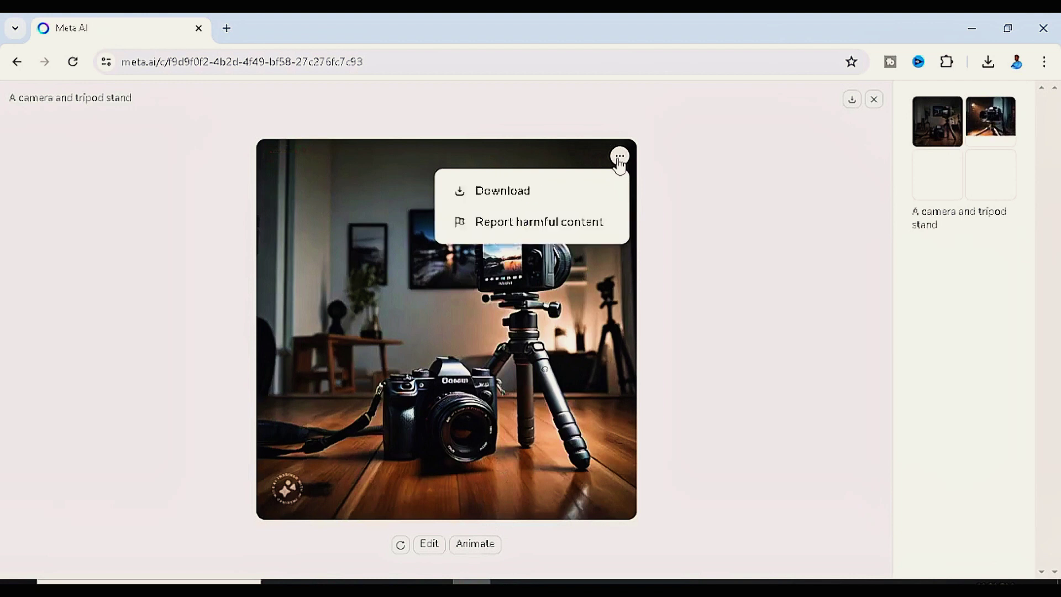
left_click(503, 192)
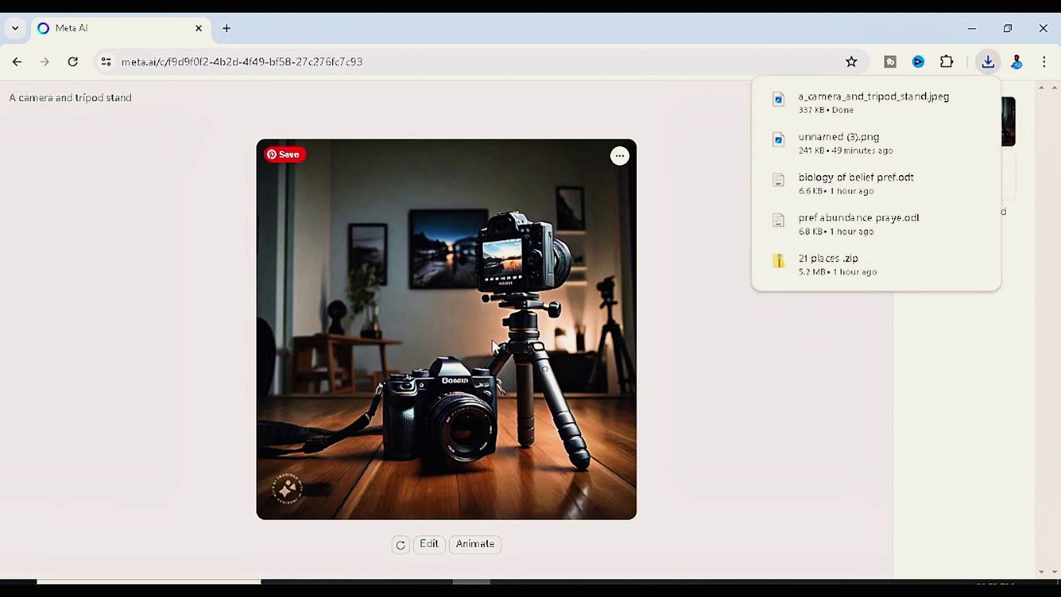
left_click(22, 73)
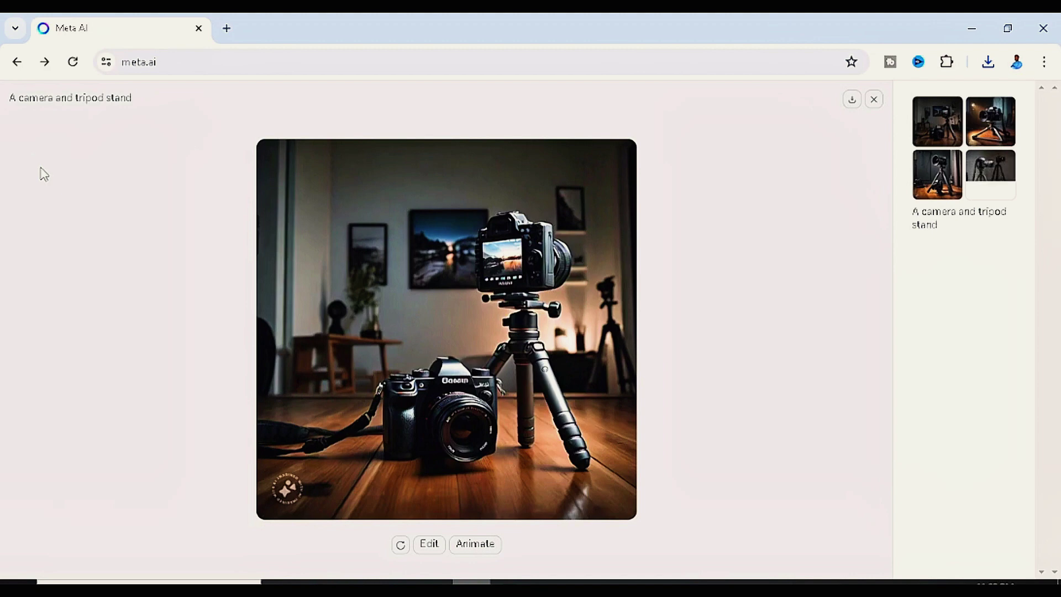
left_click(873, 99)
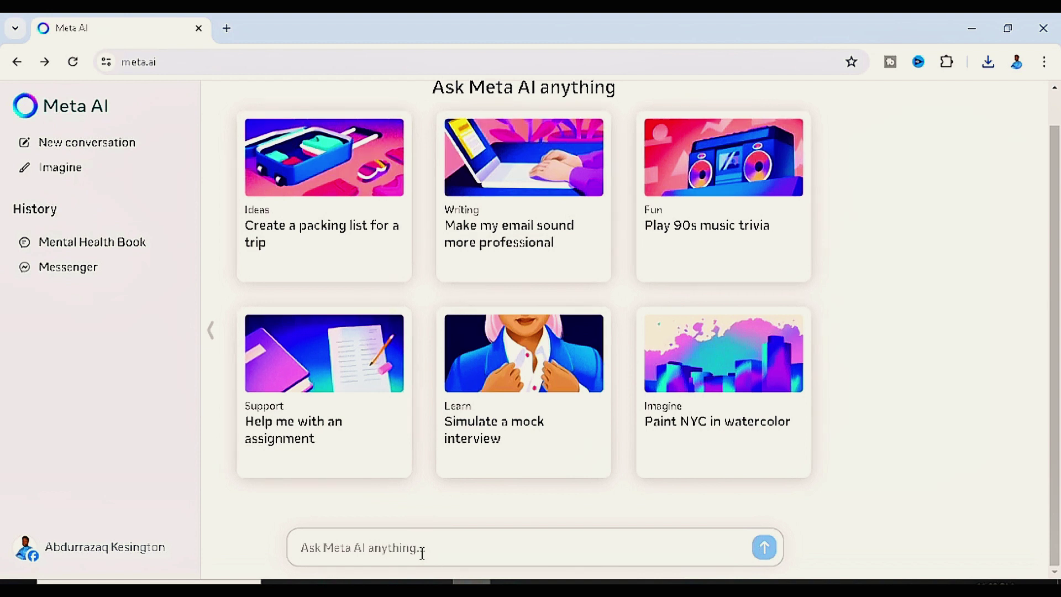
Step: Send the prompt "write me a detailed and complete project presentation on my water pump new design" in a new conversation
type("wr")
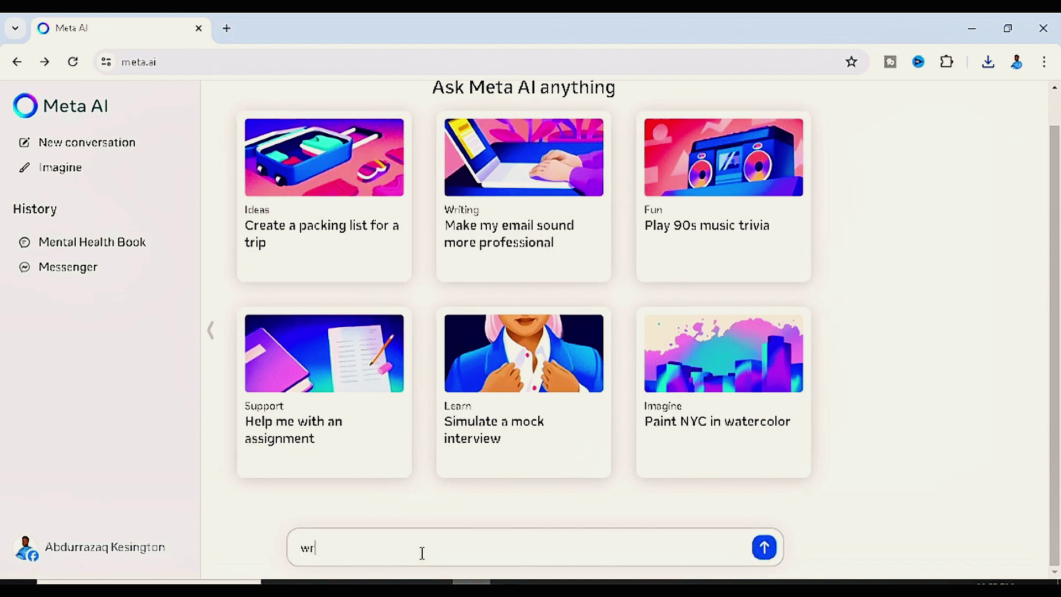
type("ite me a detailed and ciomplete pr")
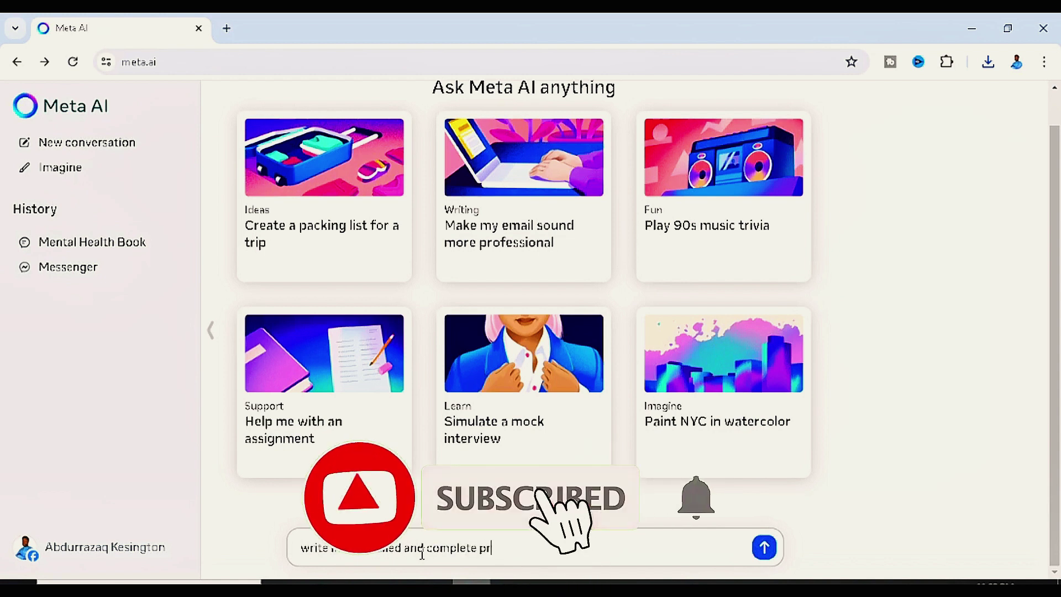
type("oject")
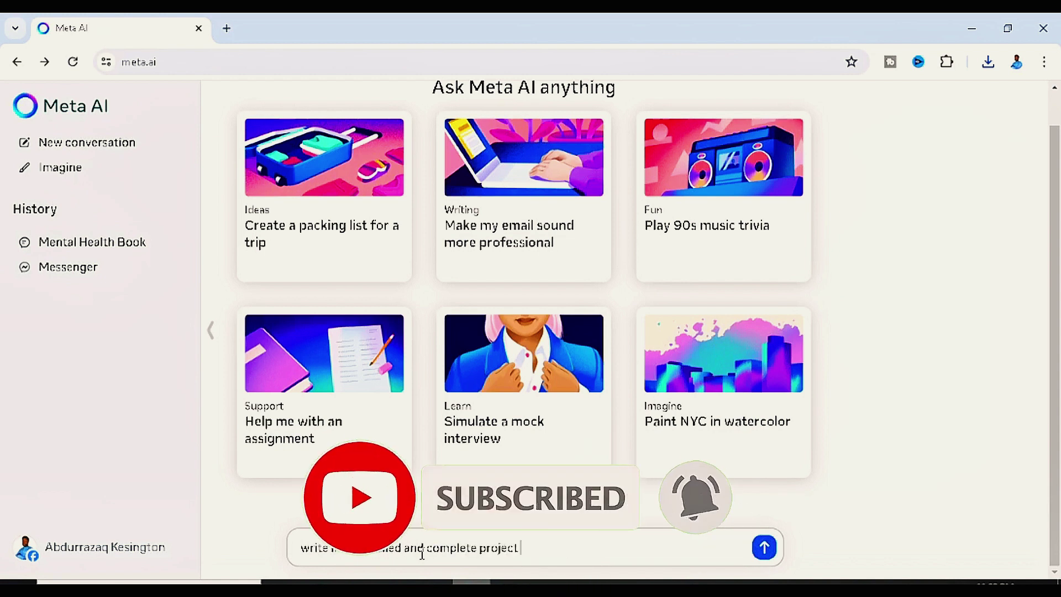
type(" presentat")
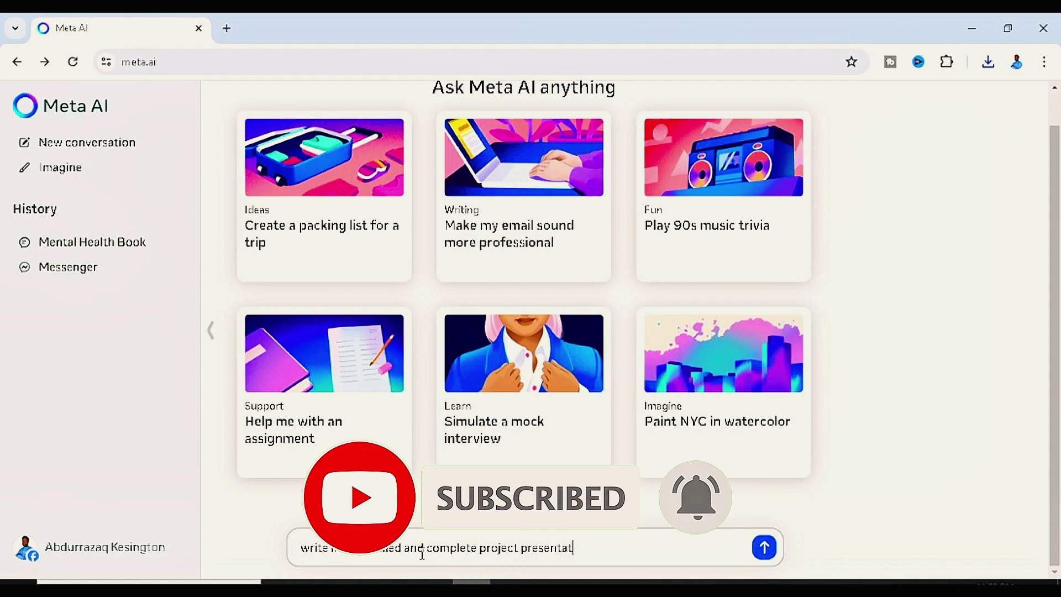
type("ion cn my")
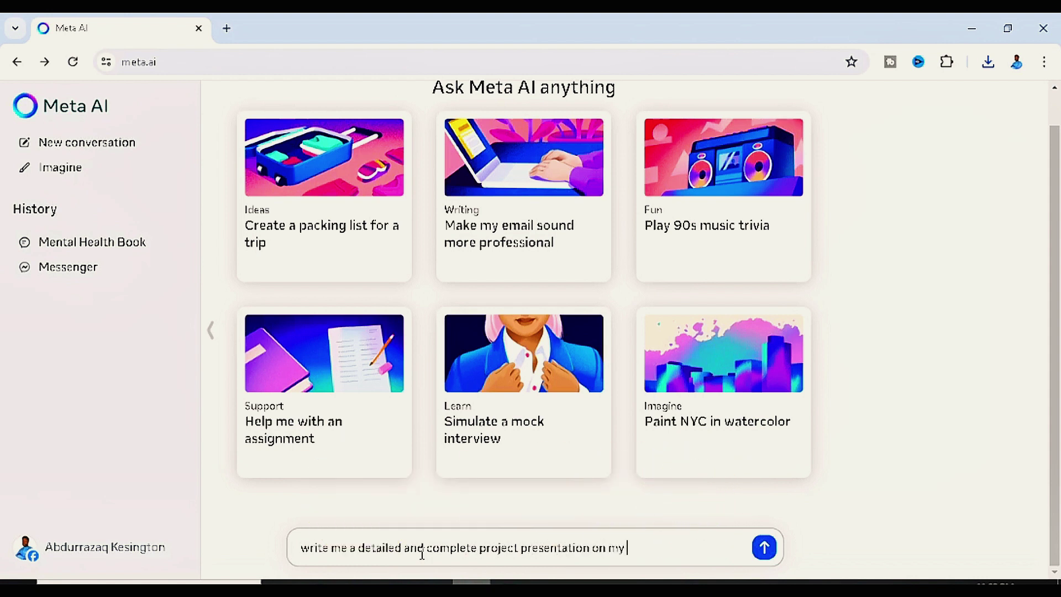
type(" water pump new design")
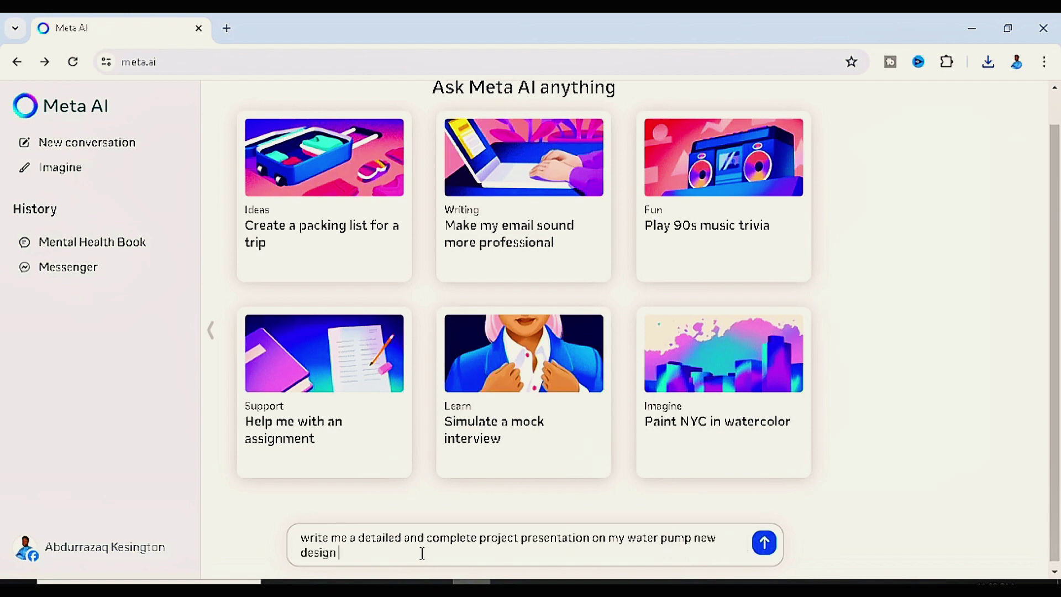
key("Return")
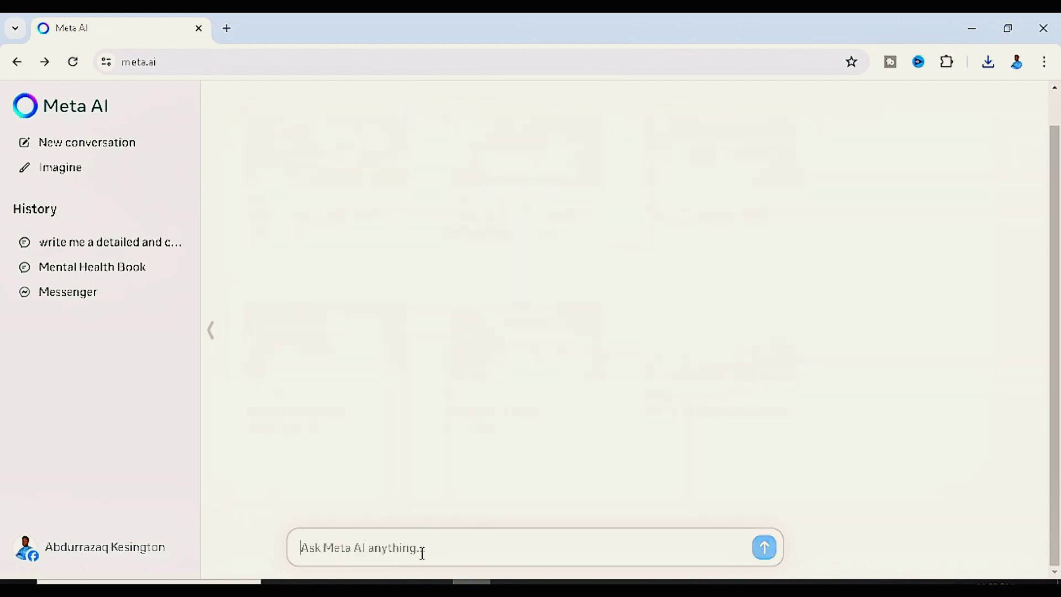